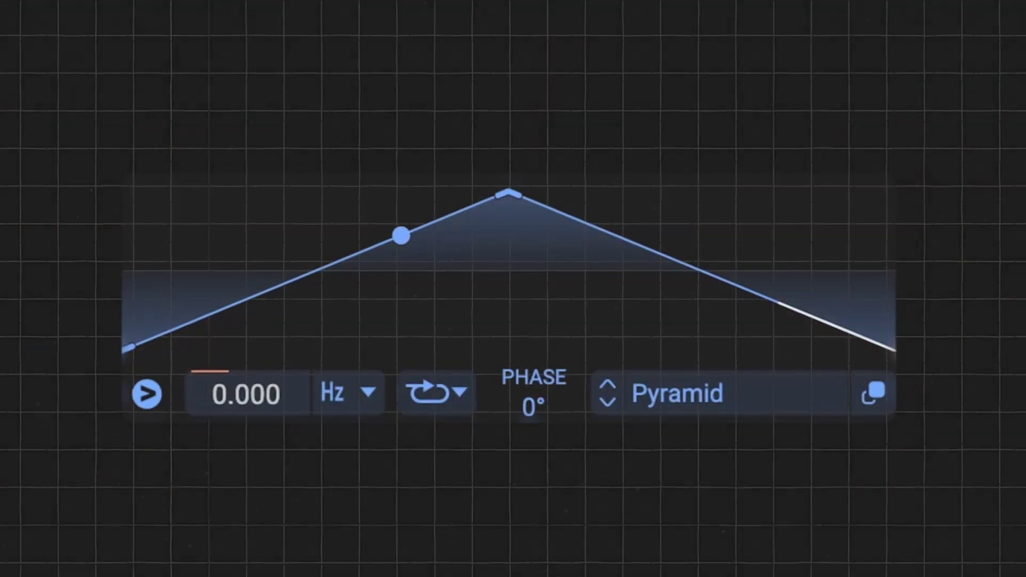
# - Raise the LFO rate to 0.721 Hz, switch its shape to Ramp Down, and increase modulation depth
pyautogui.moveTo(248, 385); pyautogui.dragTo(248, 258)
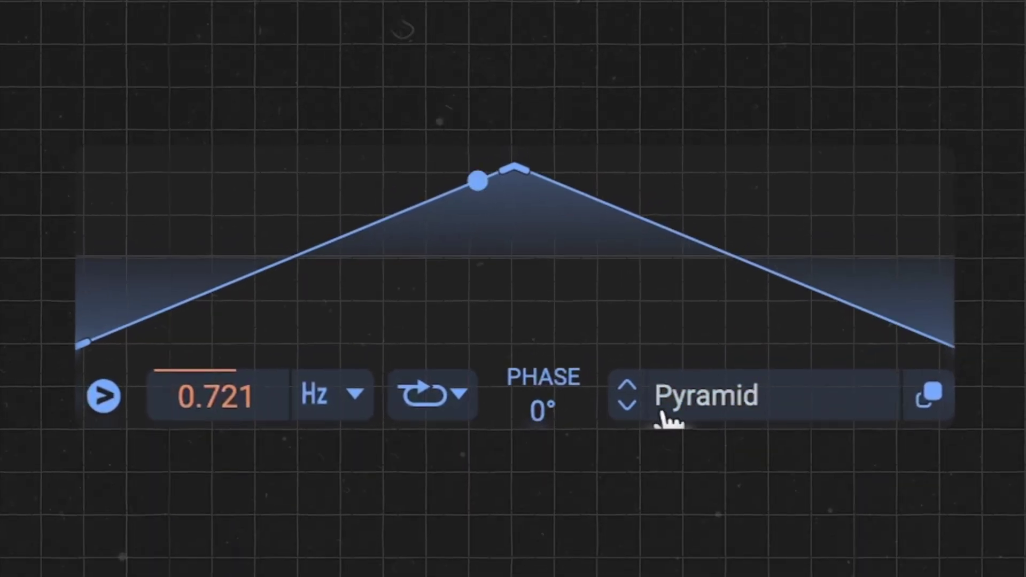
pyautogui.click(624, 401)
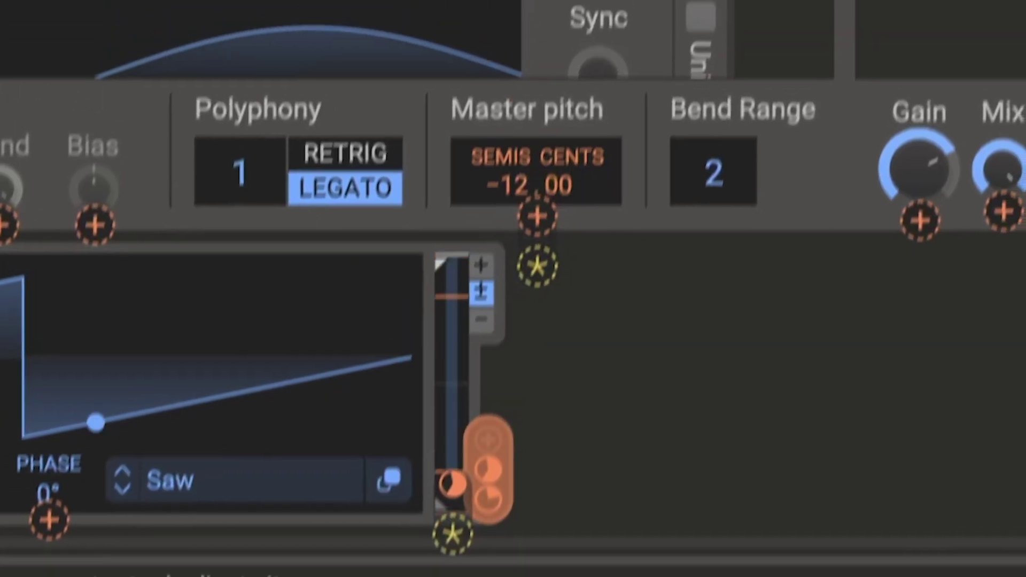
pyautogui.moveTo(488, 435); pyautogui.dragTo(515, 270)
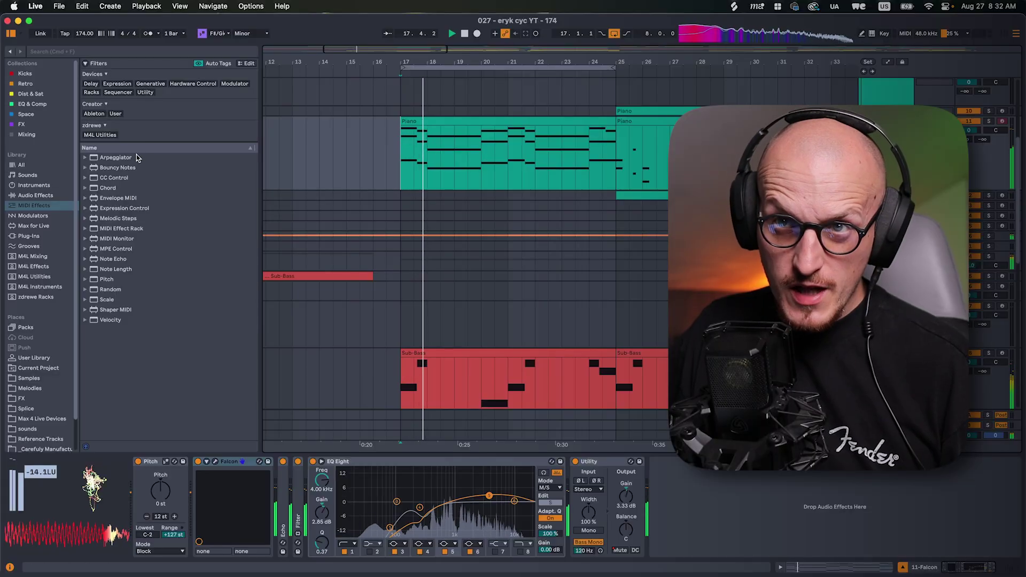
# - Drag Arpeggiator from MIDI Effects into the chain between the Pitch and Falcon devices
pyautogui.moveTo(137, 157); pyautogui.dragTo(187, 505)
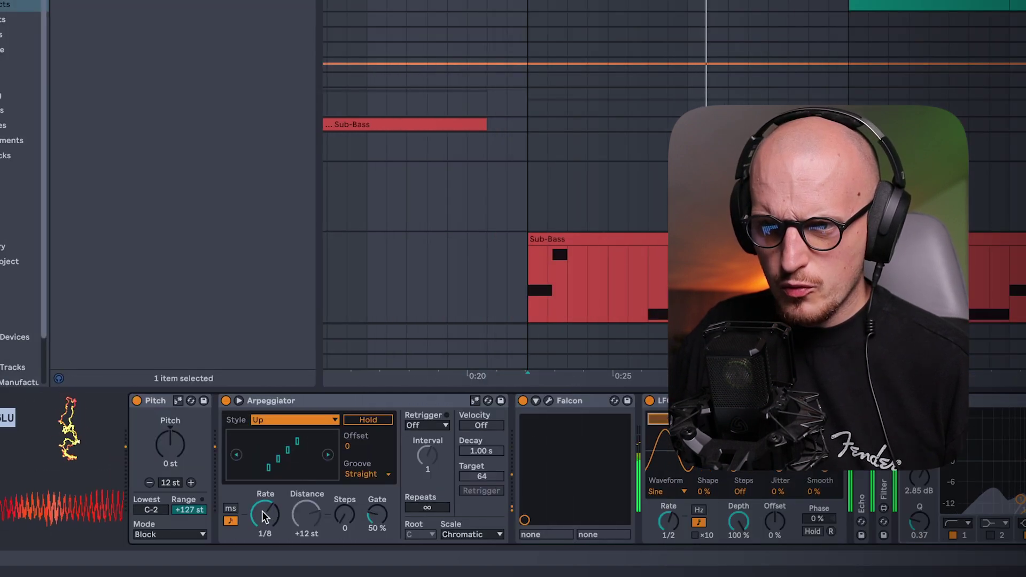
# - Switch the Arpeggiator rate from synced 1/8 to 20.0 ms and set the LFO waveform to Triangle
pyautogui.click(262, 511)
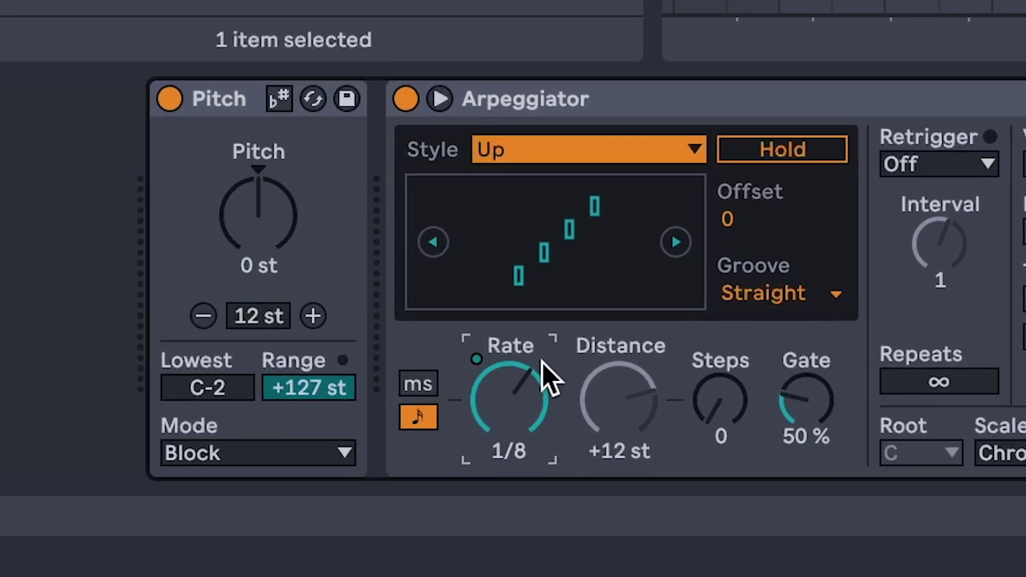
pyautogui.click(431, 382)
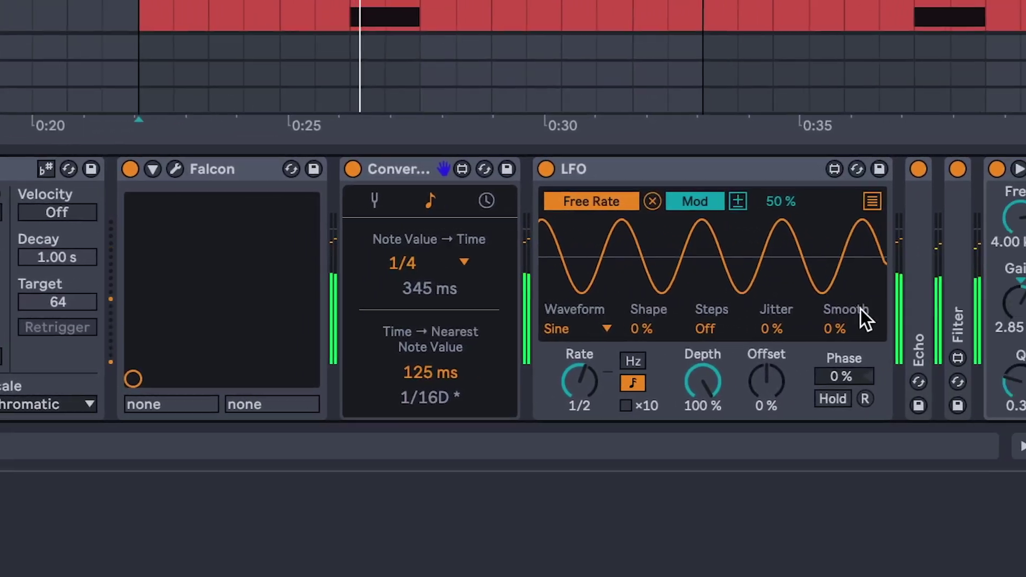
pyautogui.click(690, 326)
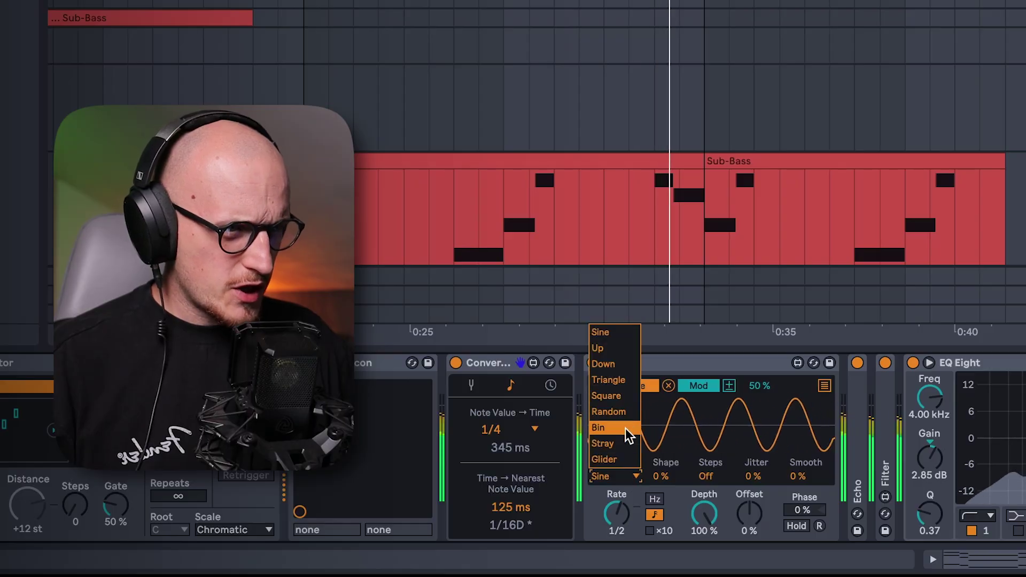
pyautogui.click(622, 378)
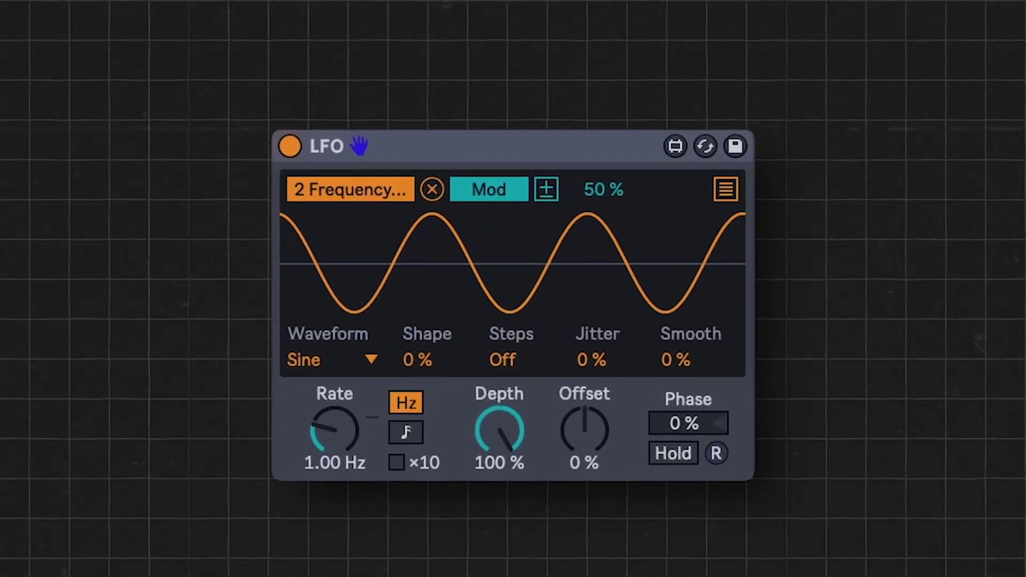
# - Set the LFO's band 2 Frequency mapping to Remote and move band 2's peak to 2.44 kHz
pyautogui.click(505, 195)
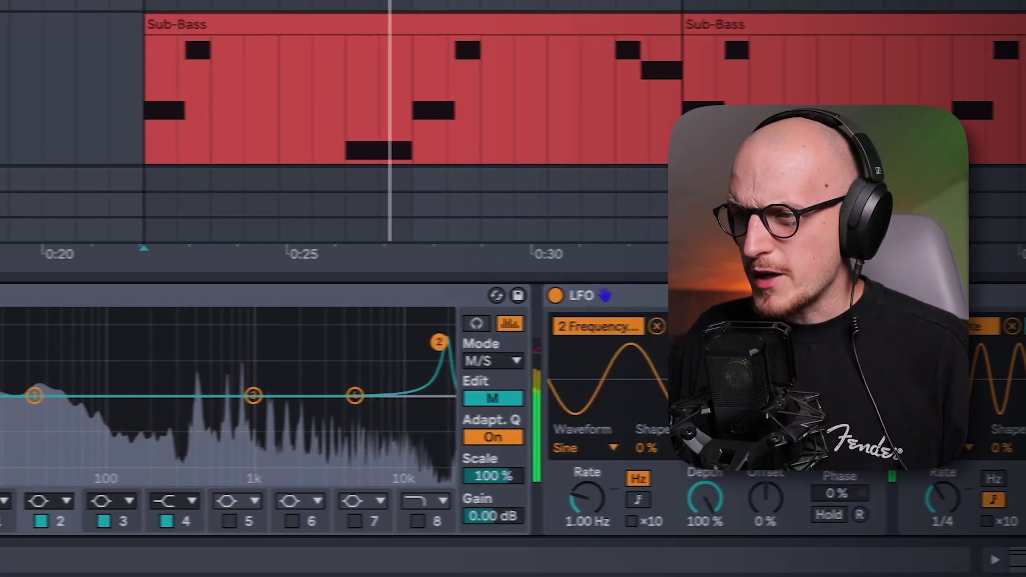
pyautogui.moveTo(489, 335); pyautogui.dragTo(361, 337)
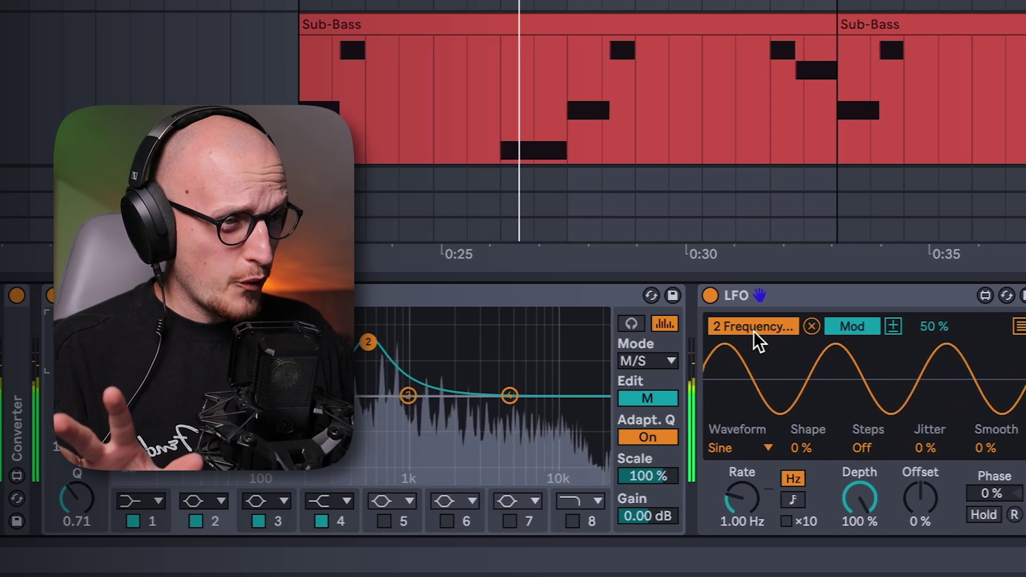
pyautogui.click(855, 327)
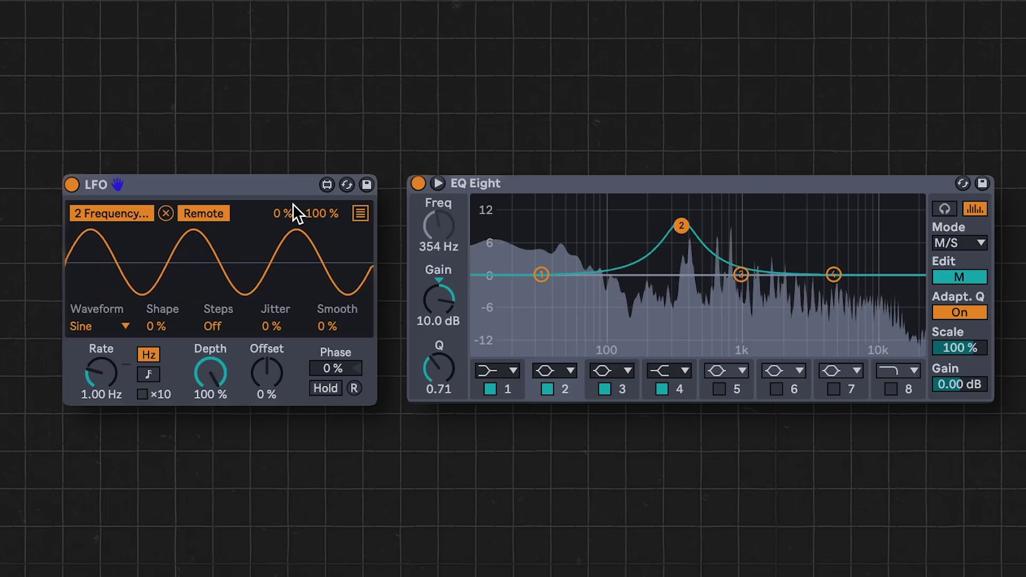
# - Narrow the LFO range to 52–80 %, add a new mapping, and set its amount to -100 %
pyautogui.moveTo(282, 213); pyautogui.dragTo(283, 183)
pyautogui.moveTo(323, 214); pyautogui.dragTo(322, 231)
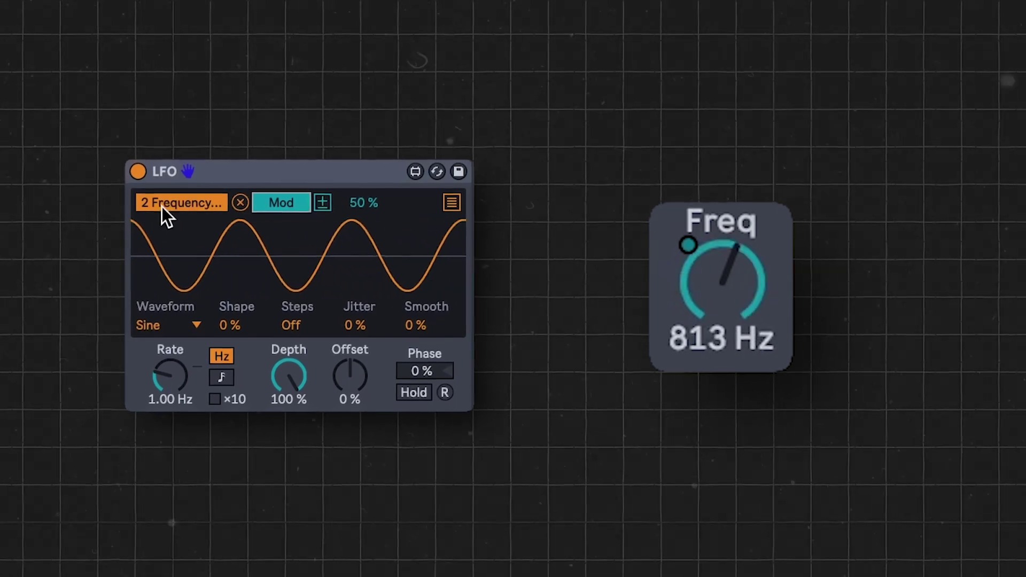
pyautogui.click(323, 202)
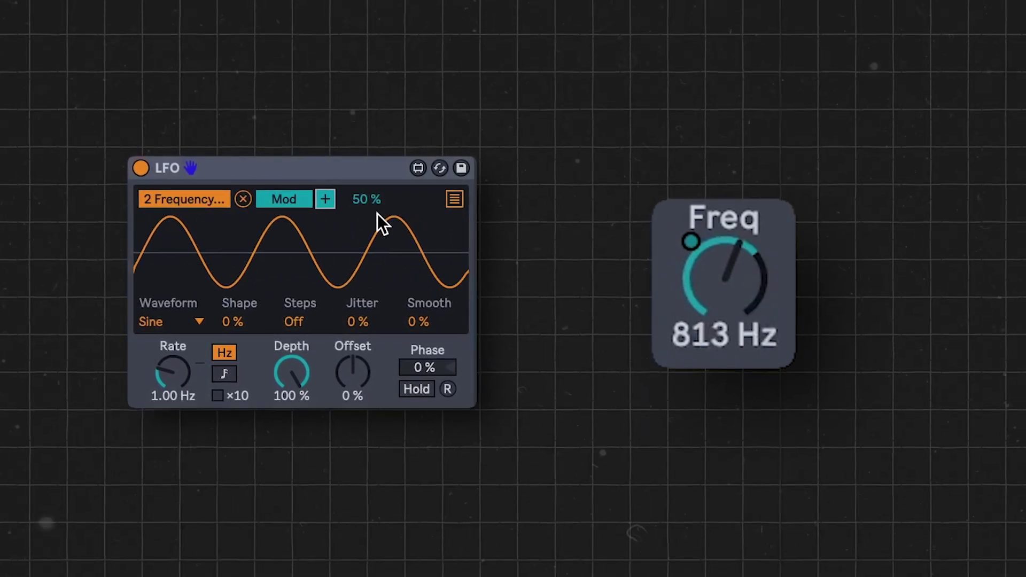
pyautogui.moveTo(368, 203); pyautogui.dragTo(367, 160)
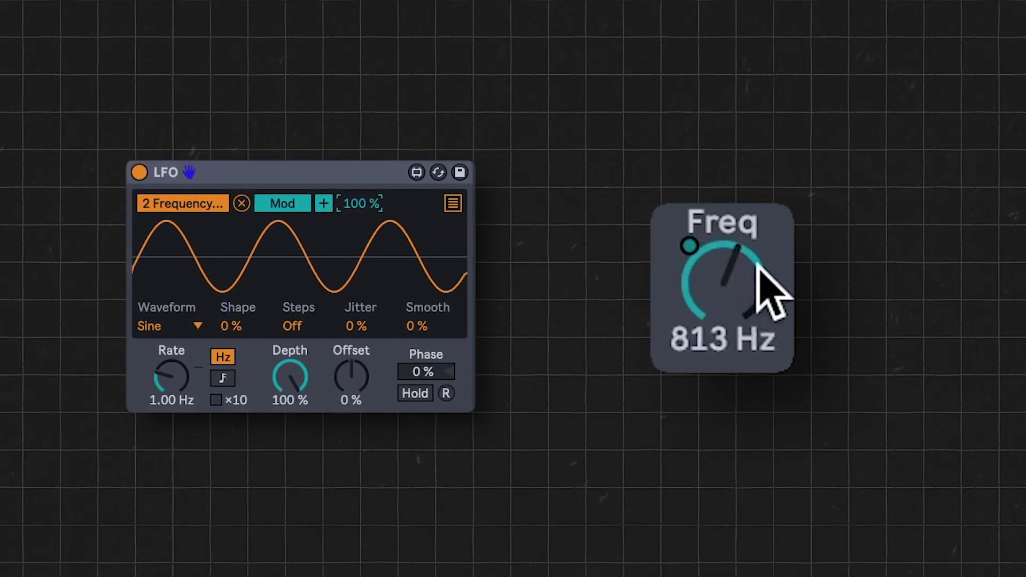
pyautogui.moveTo(362, 208); pyautogui.dragTo(362, 321)
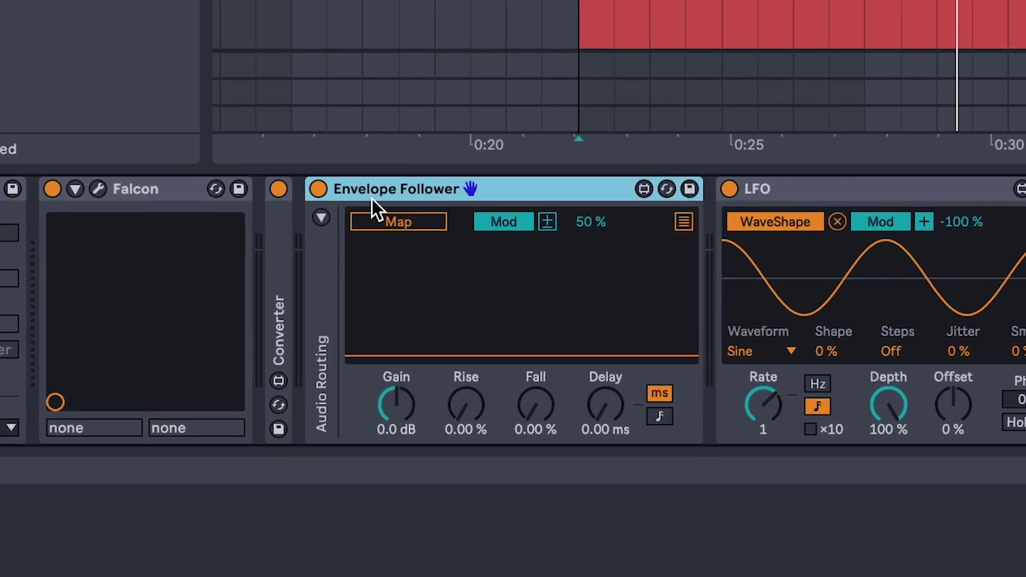
# - Enable the Envelope Follower's sidechain and route its audio from 30-Drum Rack
pyautogui.click(320, 218)
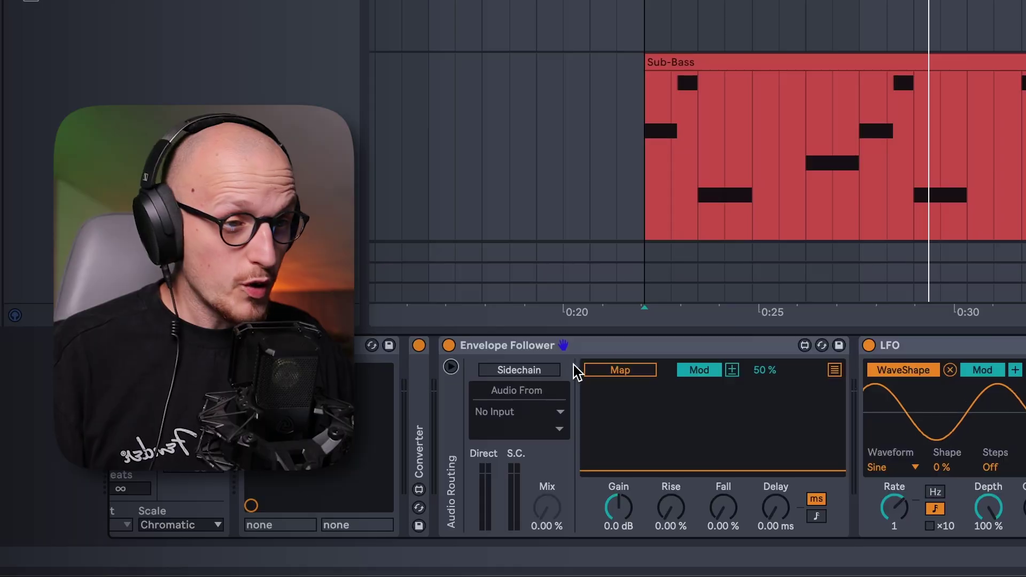
pyautogui.click(620, 349)
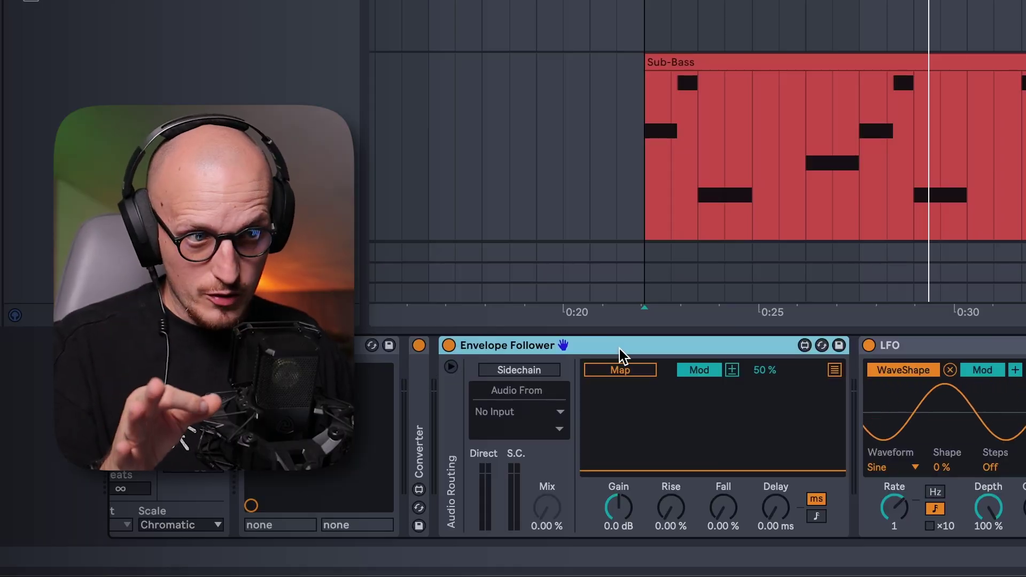
pyautogui.click(525, 370)
pyautogui.click(548, 417)
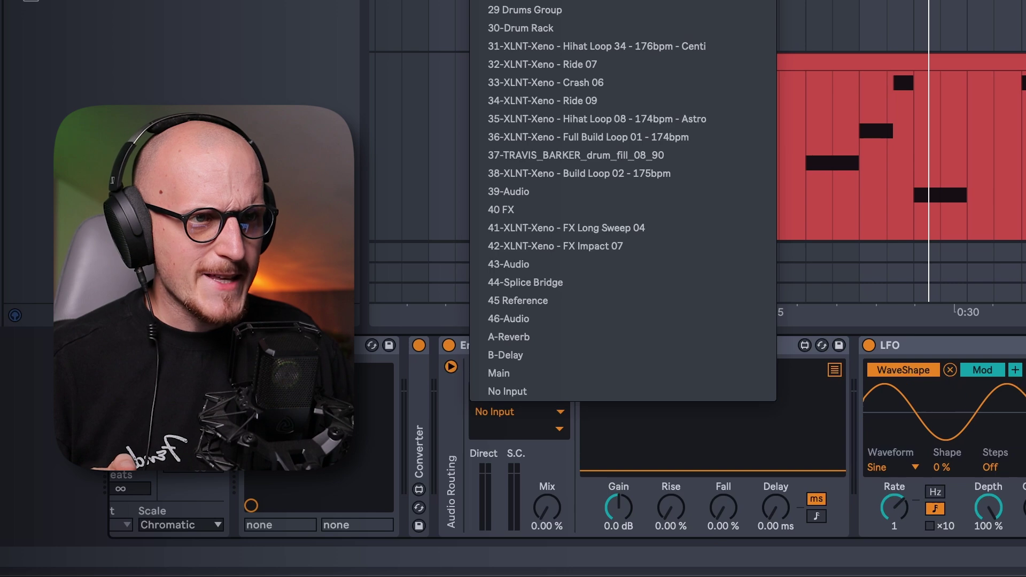
pyautogui.click(610, 27)
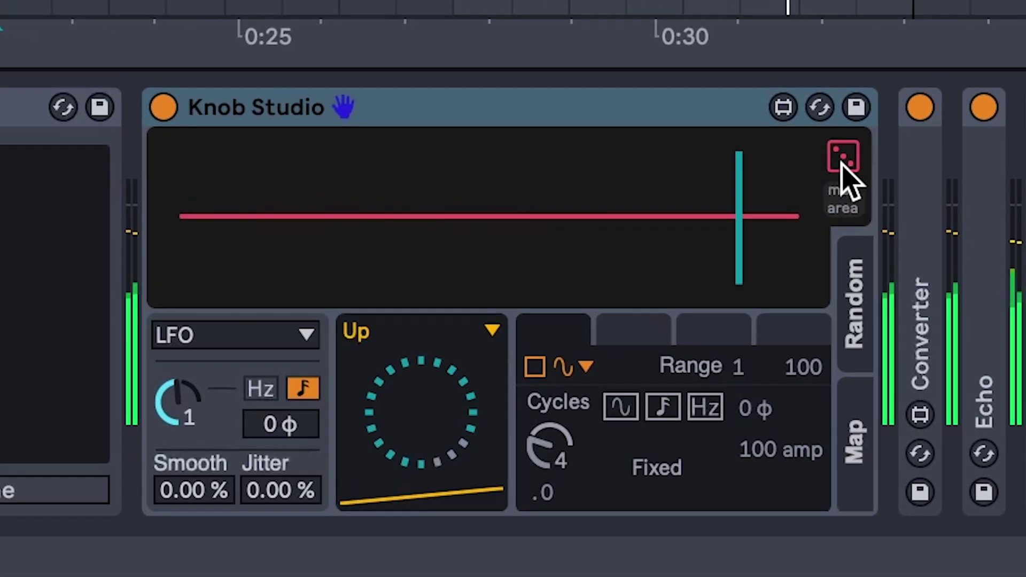
# - Randomize the Knob Studio LFO shape until it lands on a 4-cycle sine wave
pyautogui.click(843, 160)
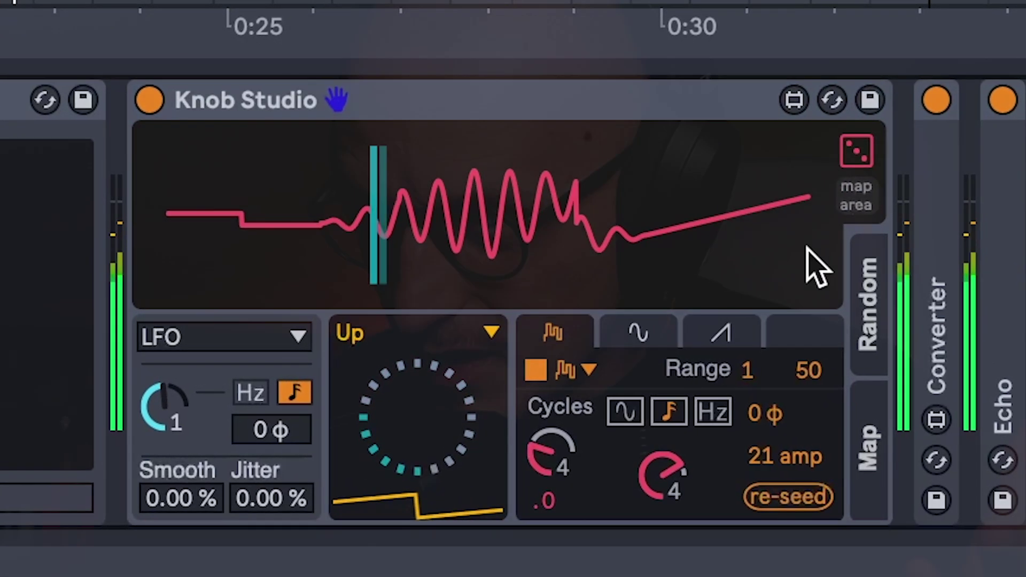
pyautogui.click(865, 151)
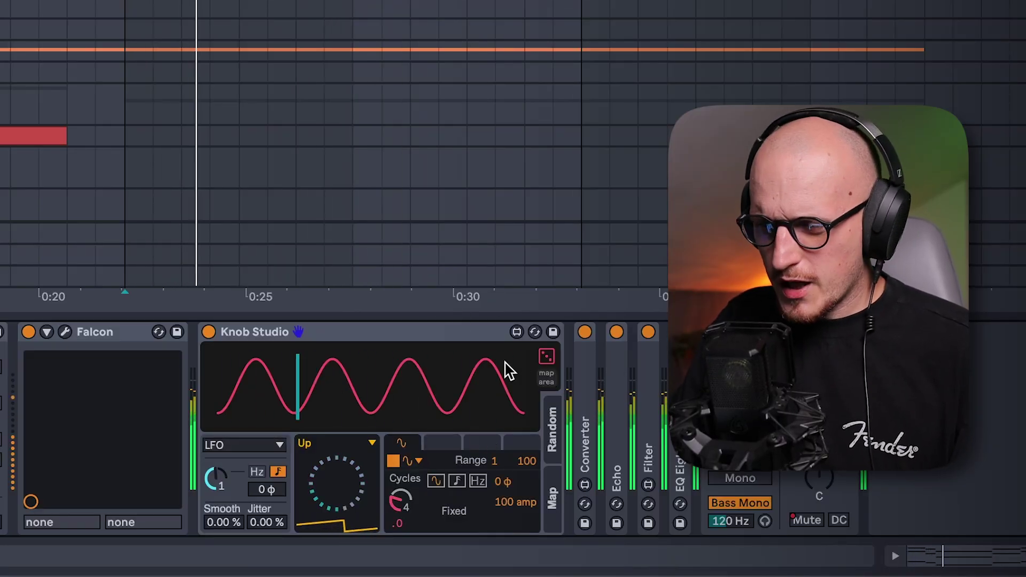
# - Sync Knob Studio's cycles to tempo, add a sine section, and make the first section saw up
pyautogui.click(463, 484)
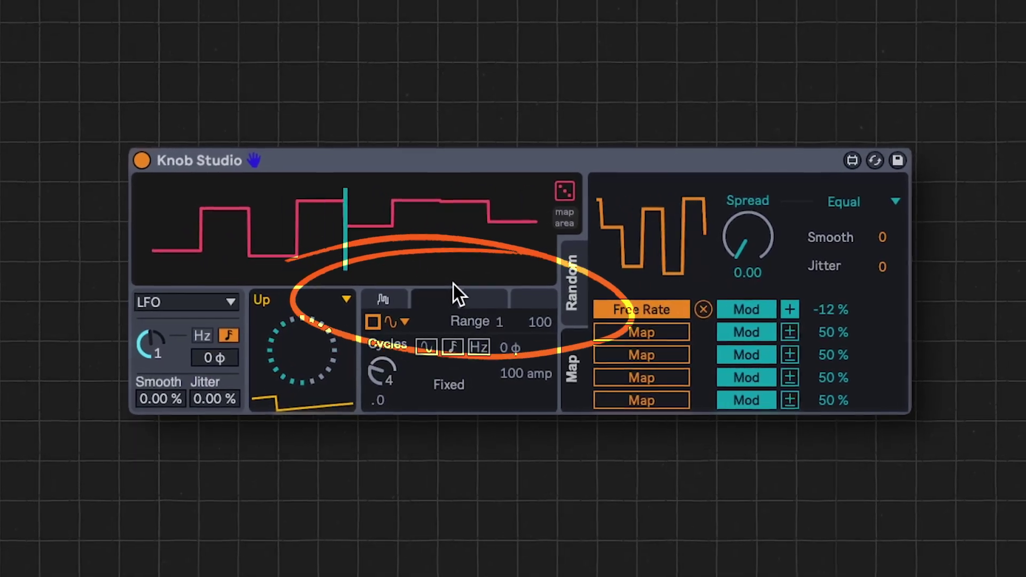
pyautogui.click(372, 324)
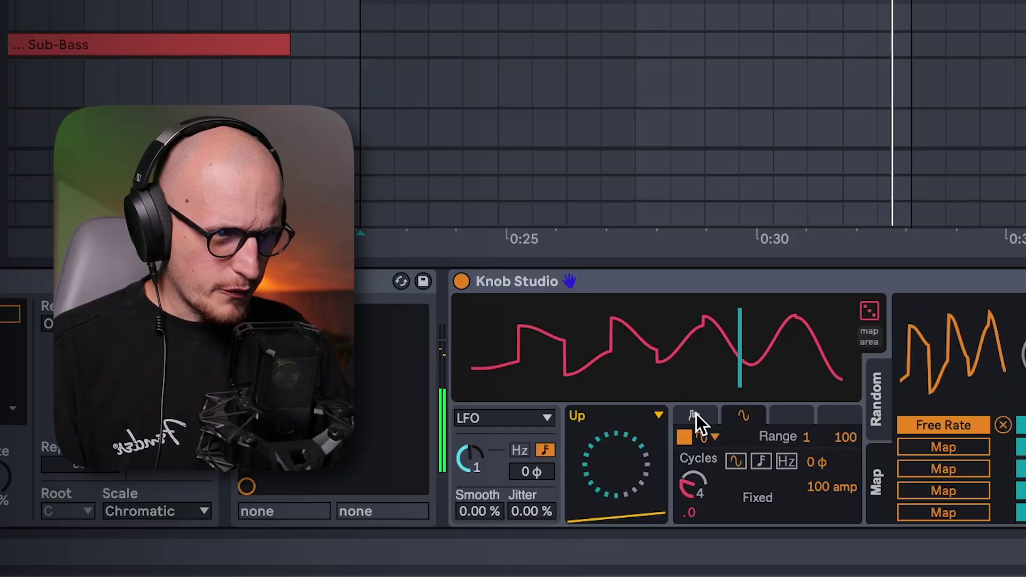
pyautogui.click(696, 414)
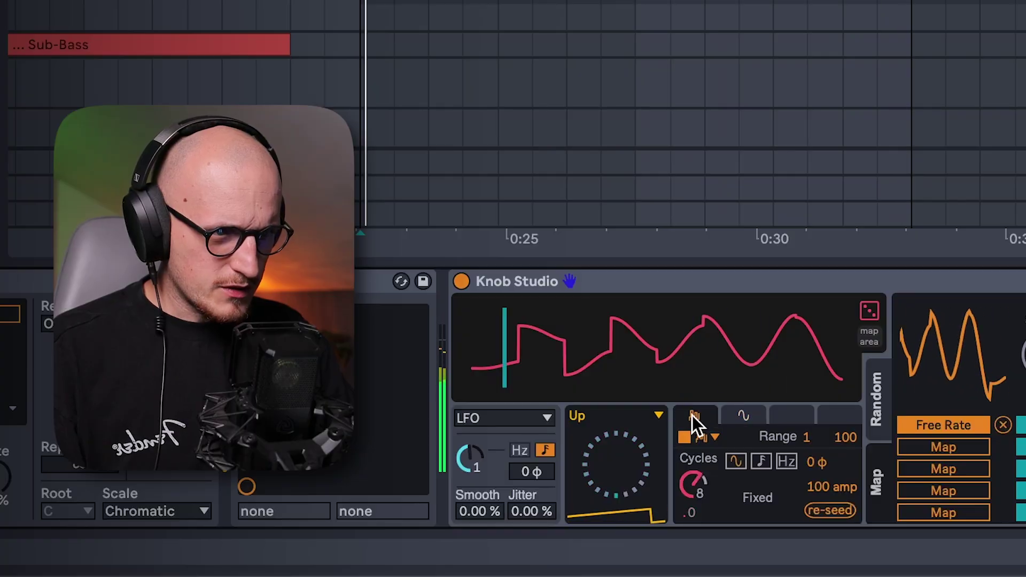
pyautogui.click(704, 438)
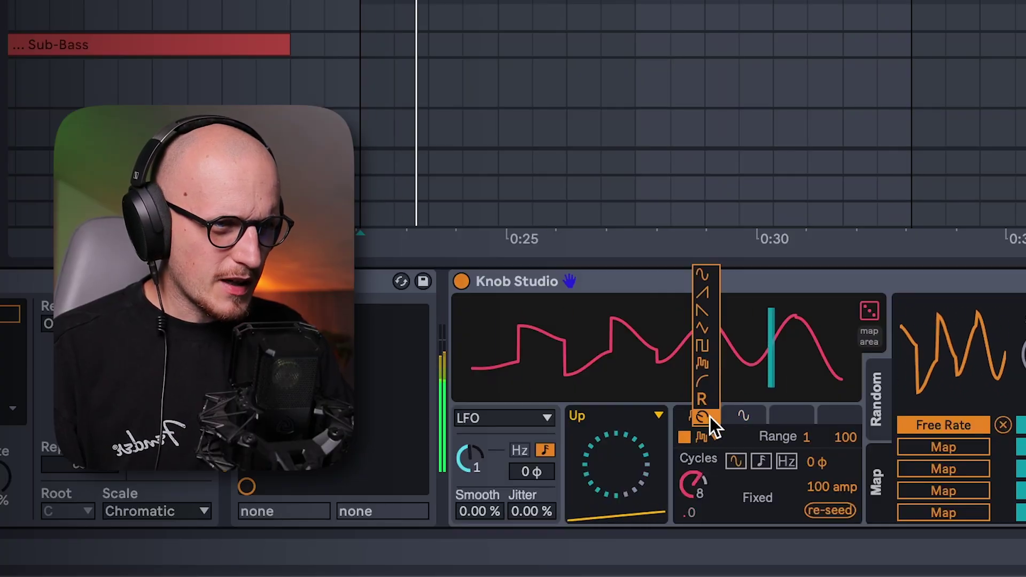
pyautogui.click(709, 293)
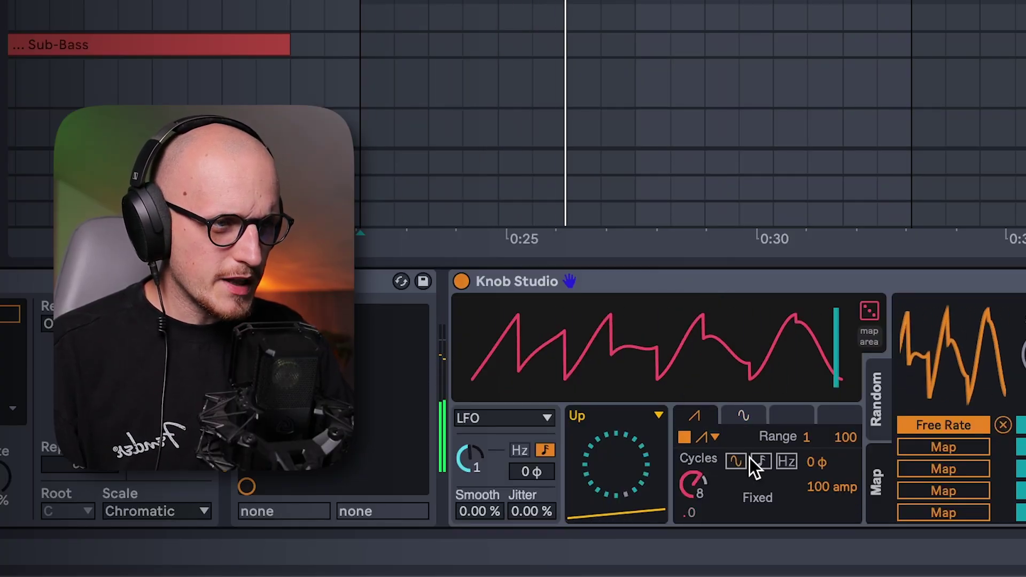
# - Raise the sine section's range minimum to 42
pyautogui.click(743, 418)
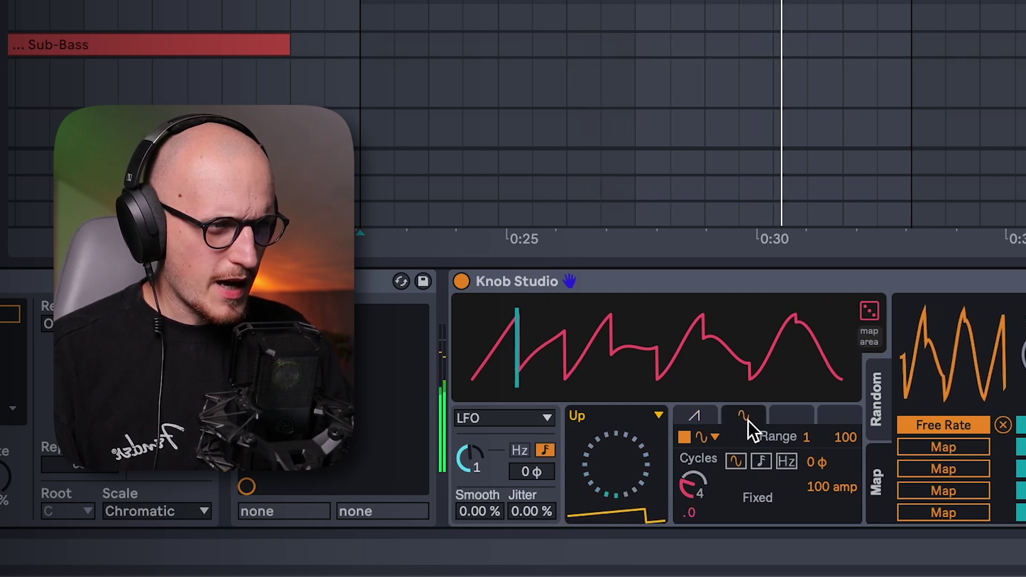
pyautogui.moveTo(807, 441); pyautogui.dragTo(807, 423)
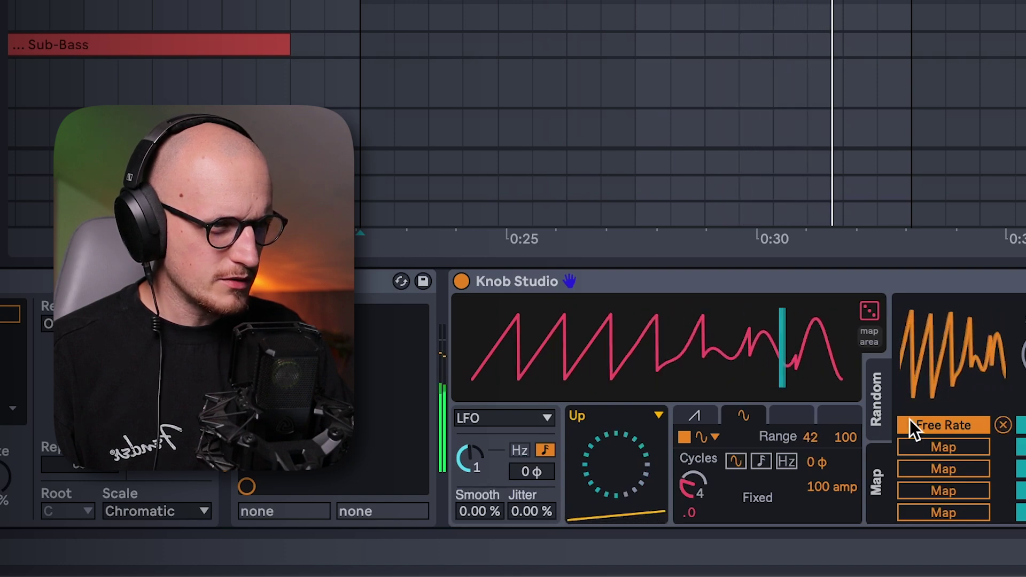
pyautogui.click(701, 415)
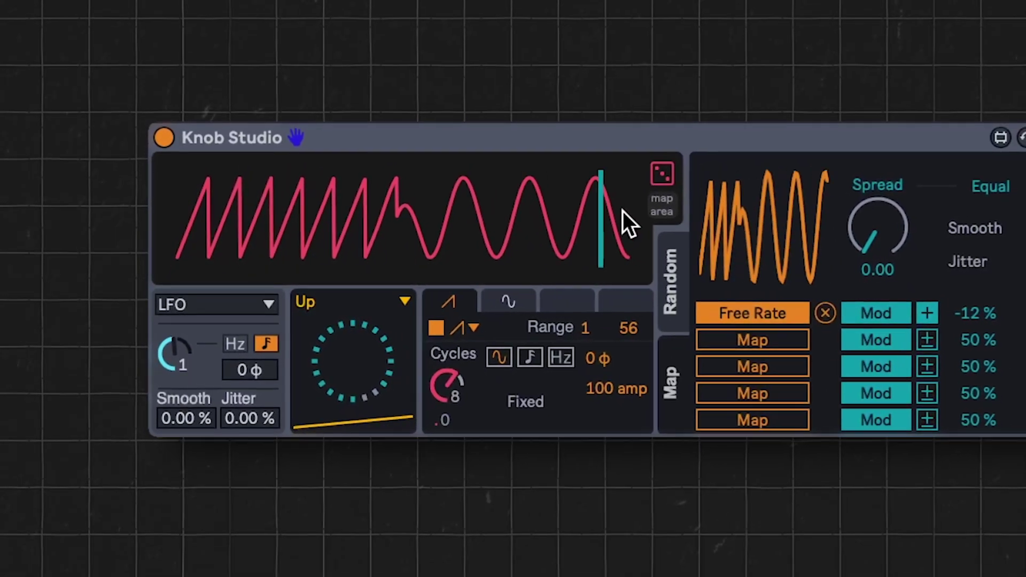
# - Select the sine section and sync its cycles to tempo
pyautogui.click(514, 302)
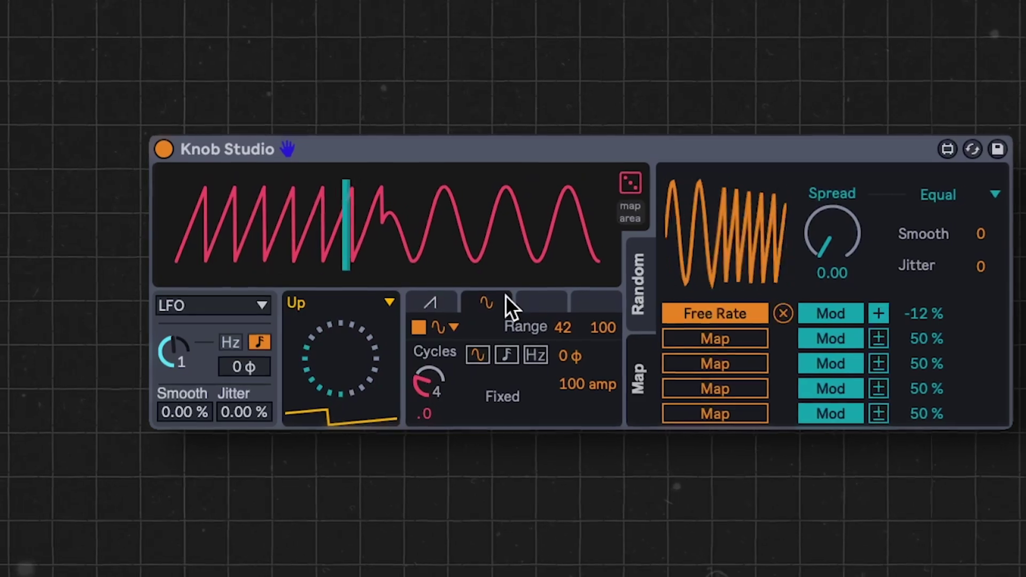
pyautogui.click(512, 355)
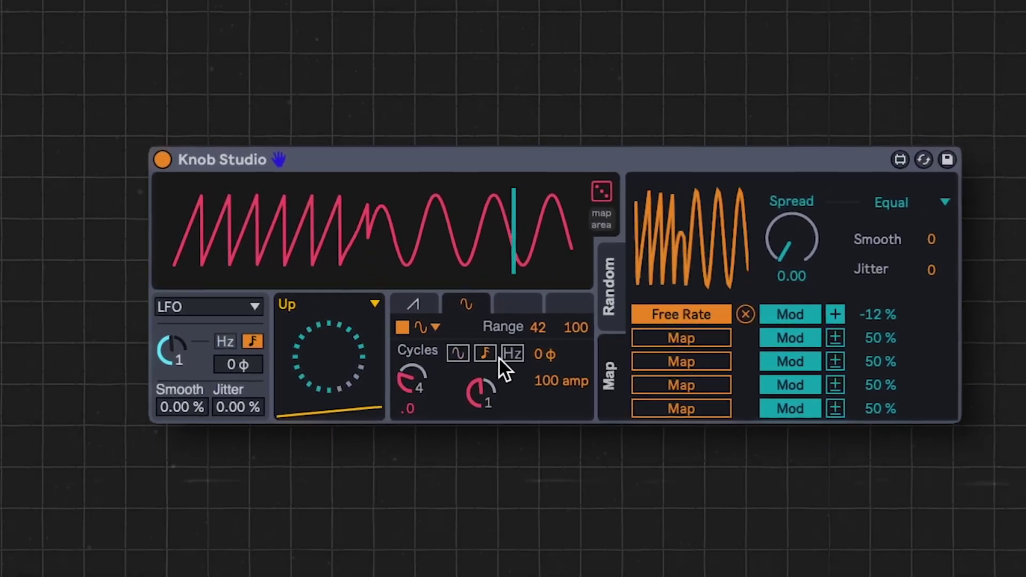